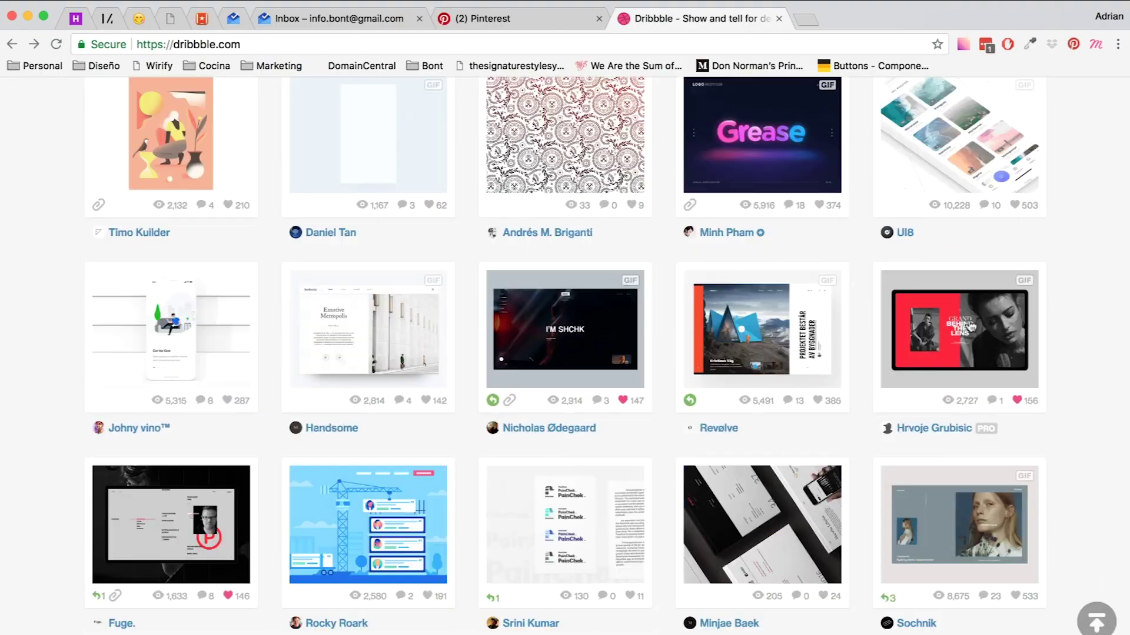
Browse Dribbble shots and the My Identity Pinterest board for reference
key(Right)
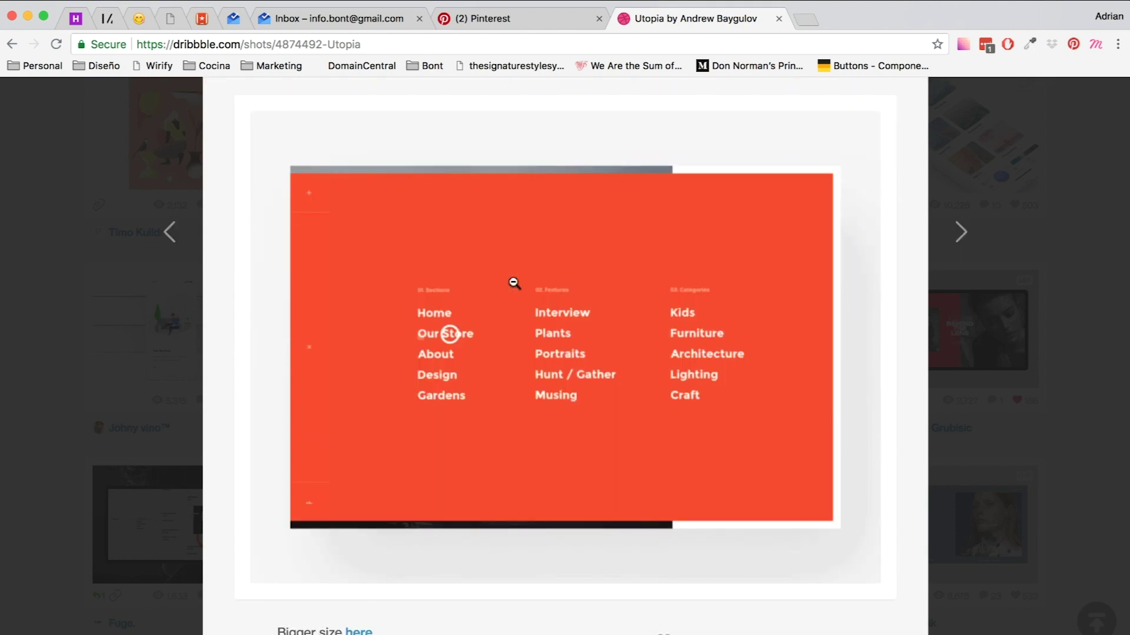
key(Right)
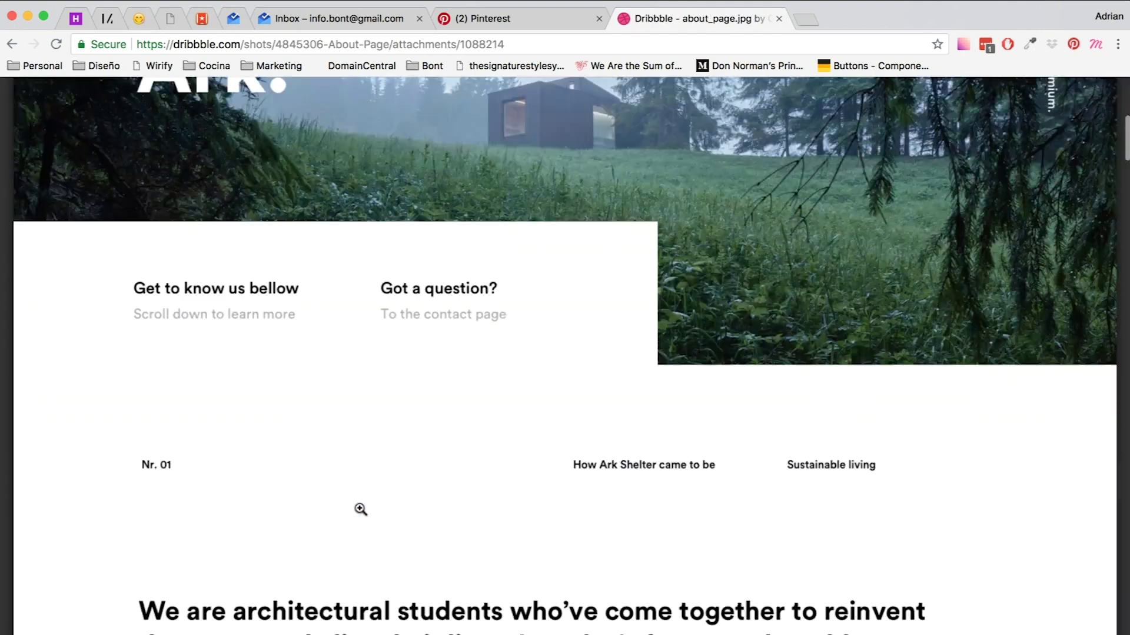
scroll(360, 510, down, 5)
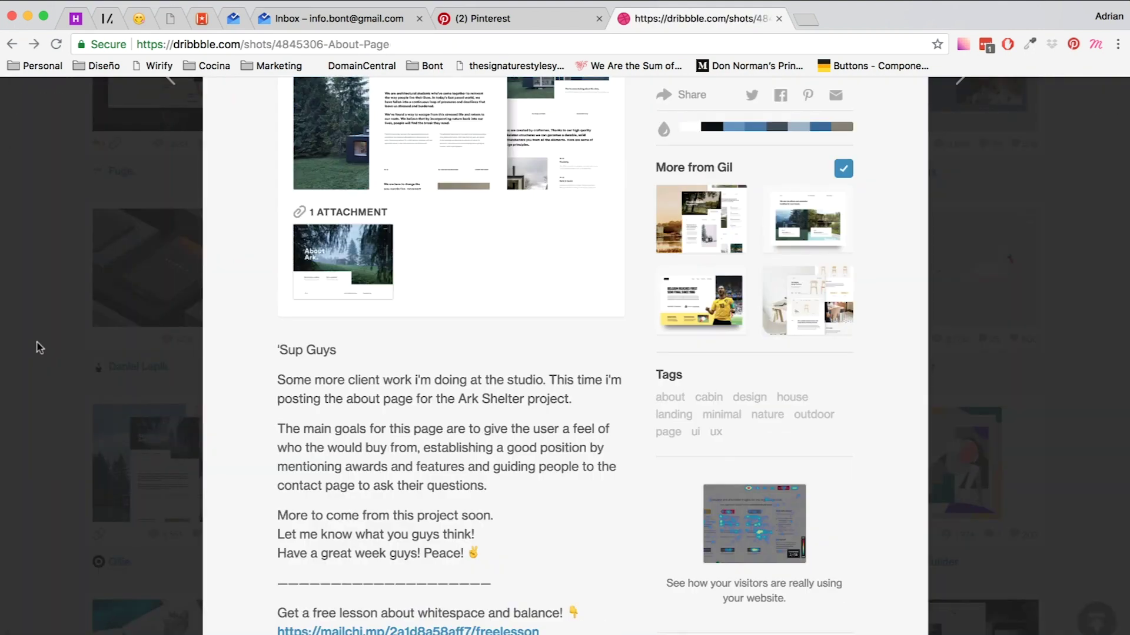
click(37, 348)
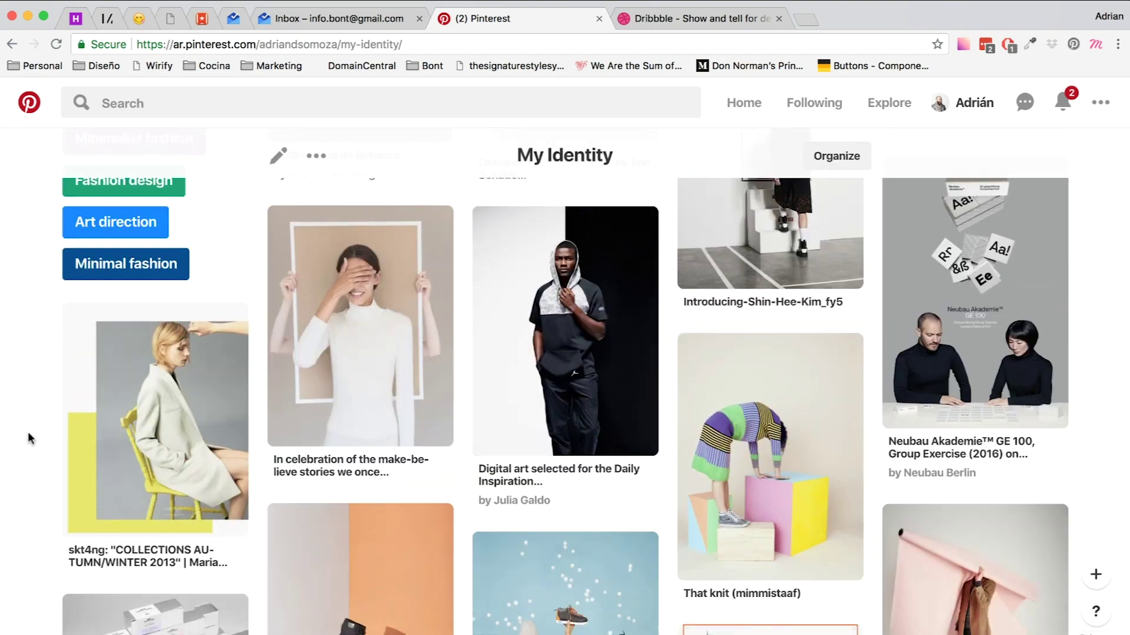
scroll(27, 432, down, 15)
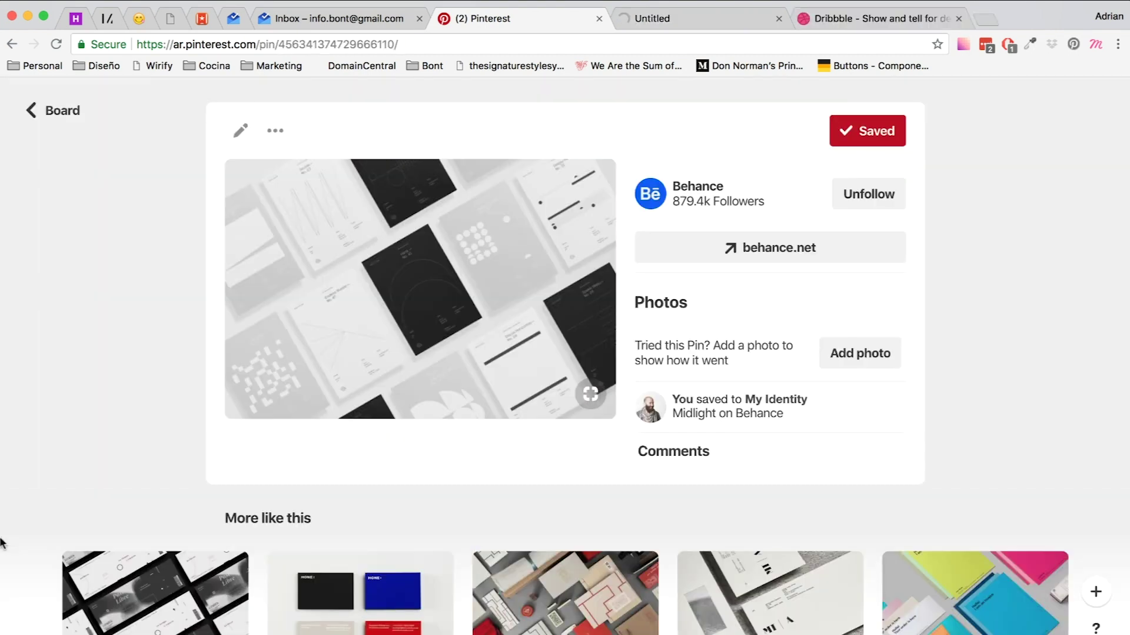
key(super+bracketleft)
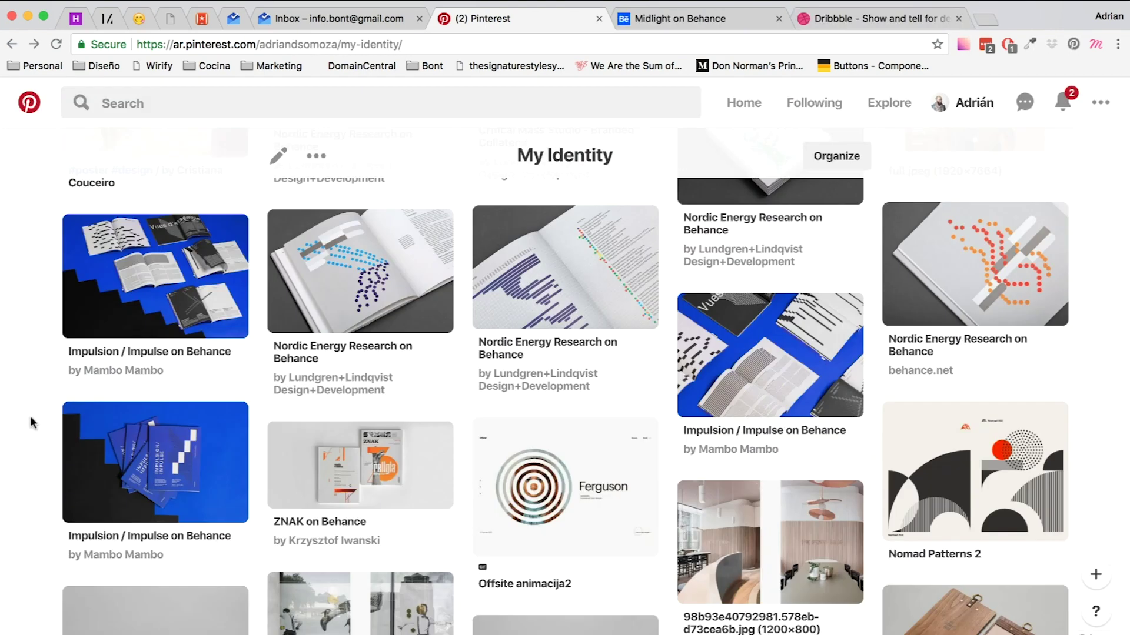
scroll(10, 486, down, 20)
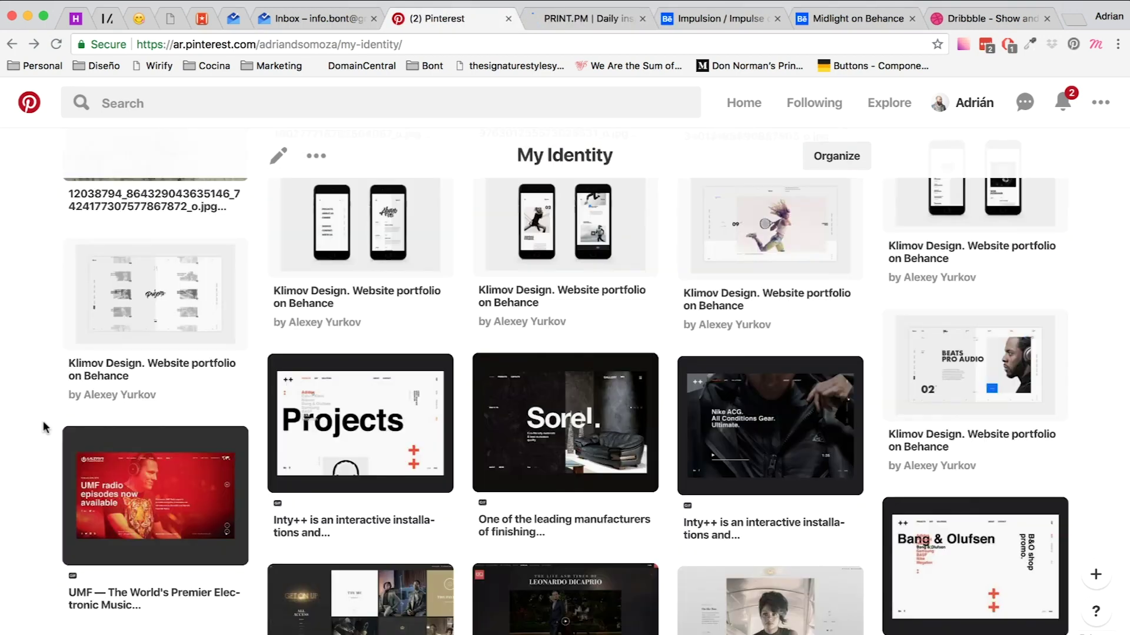
scroll(44, 421, down, 15)
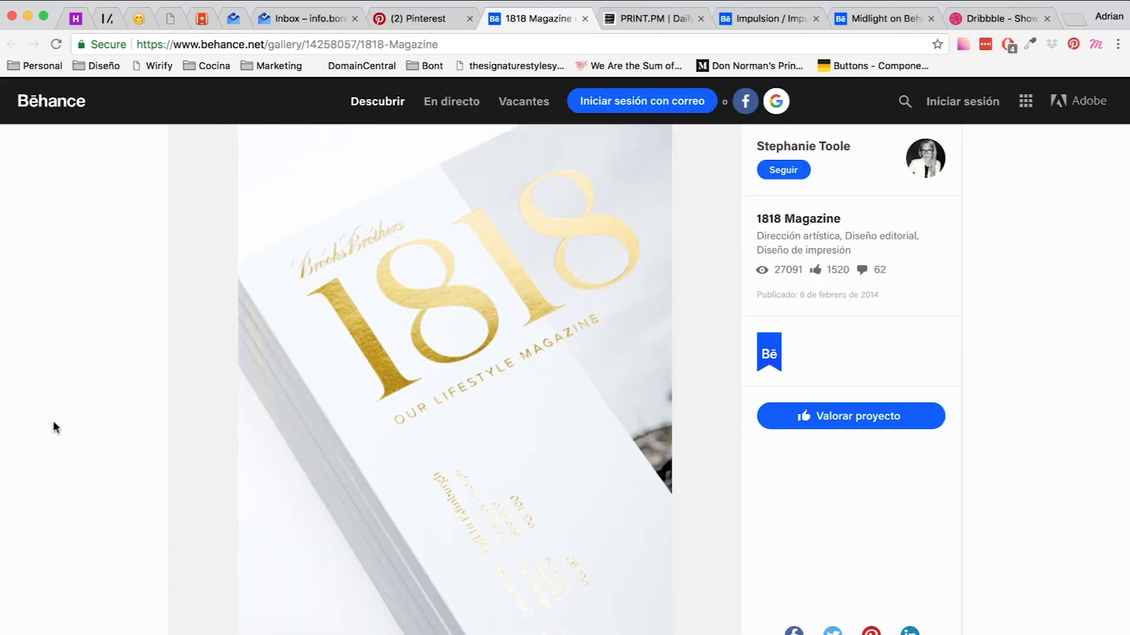
scroll(53, 421, down, 10)
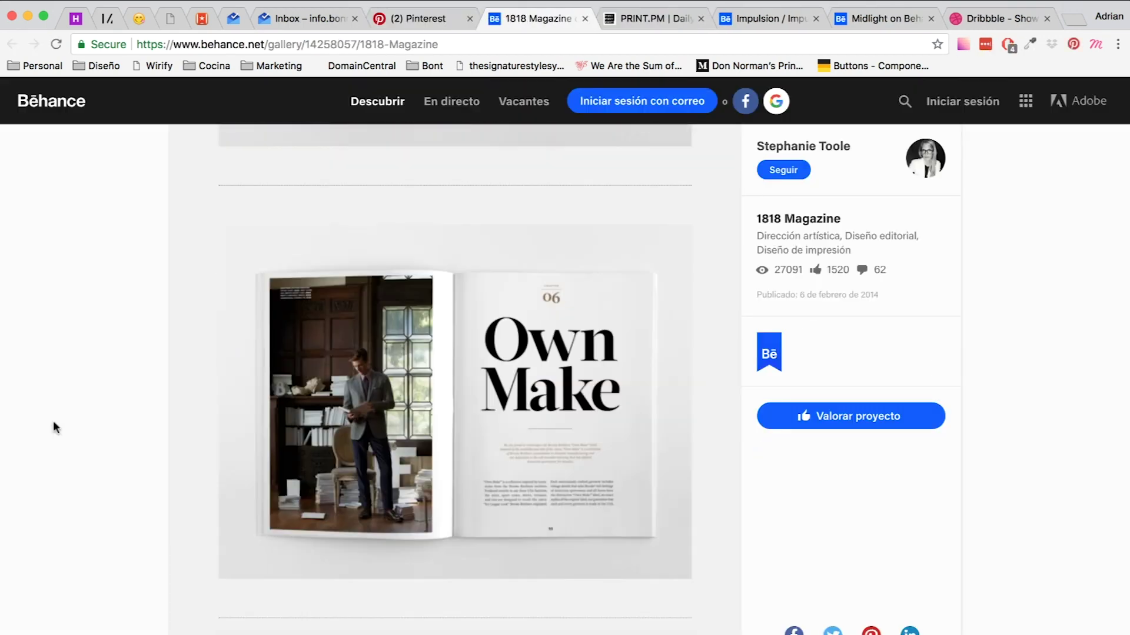
Return to the Sketch document and apply the layout grid settings to the artboard
key(ctrl+Up)
click(482, 128)
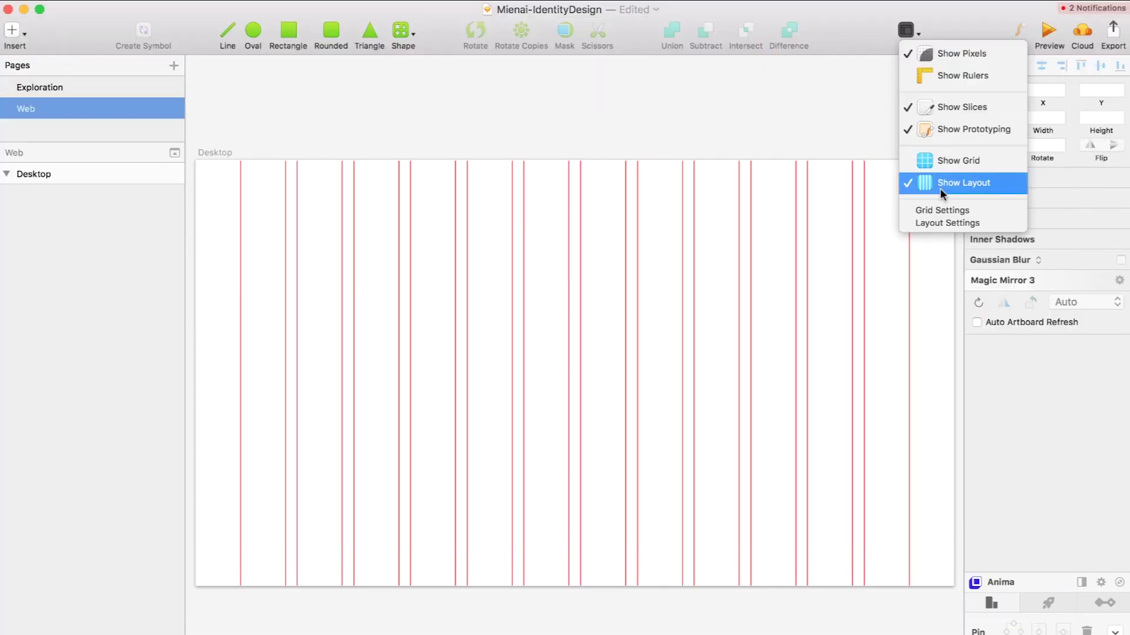
click(945, 222)
click(704, 447)
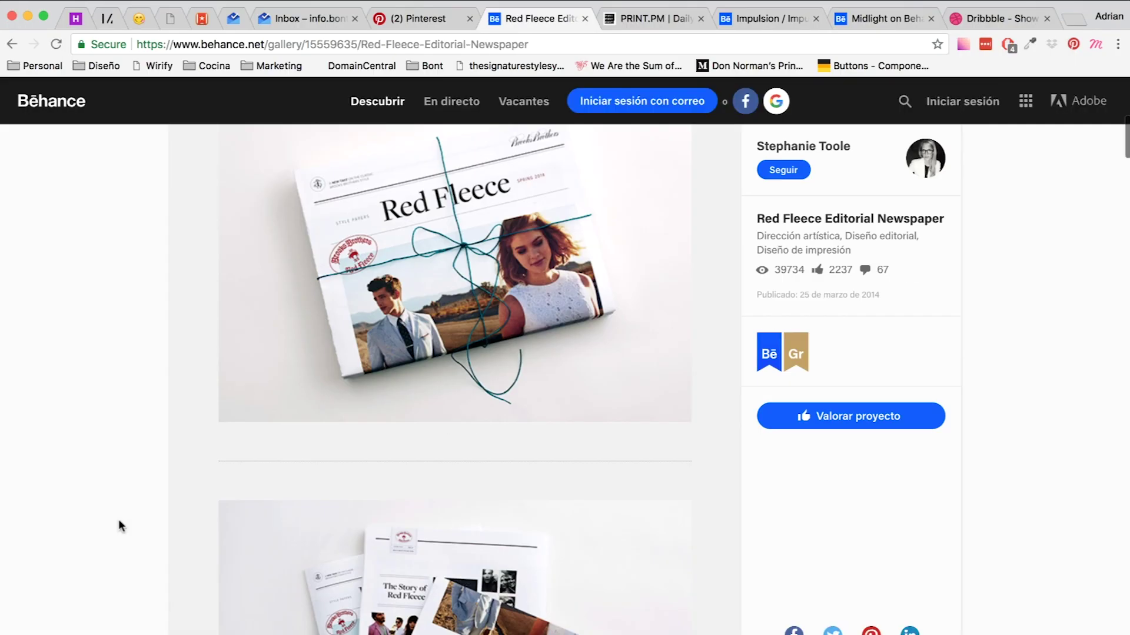
Browse the Mienai.Sh Pinterest board and dismiss the software update prompt
scroll(119, 526, down, 10)
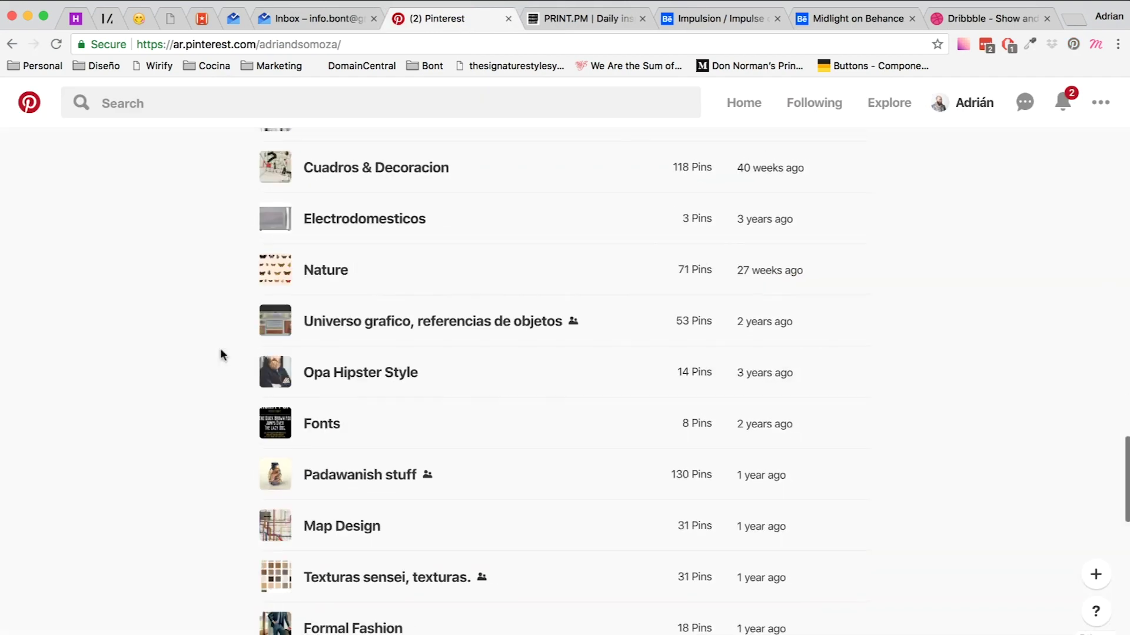
scroll(220, 353, down, 15)
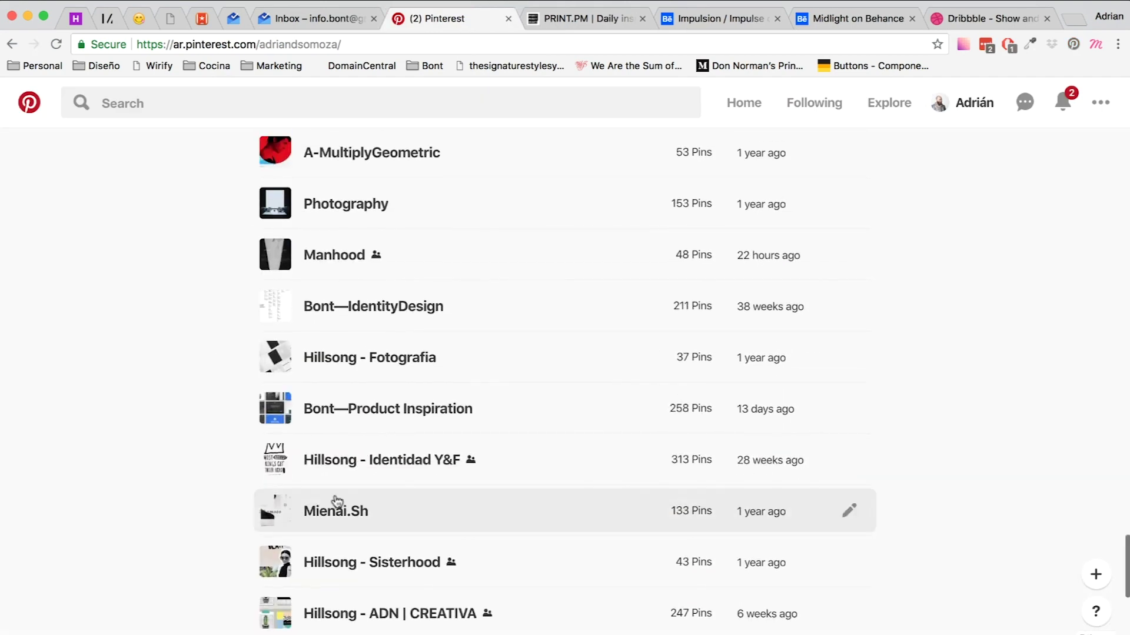
click(335, 504)
scroll(14, 369, down, 15)
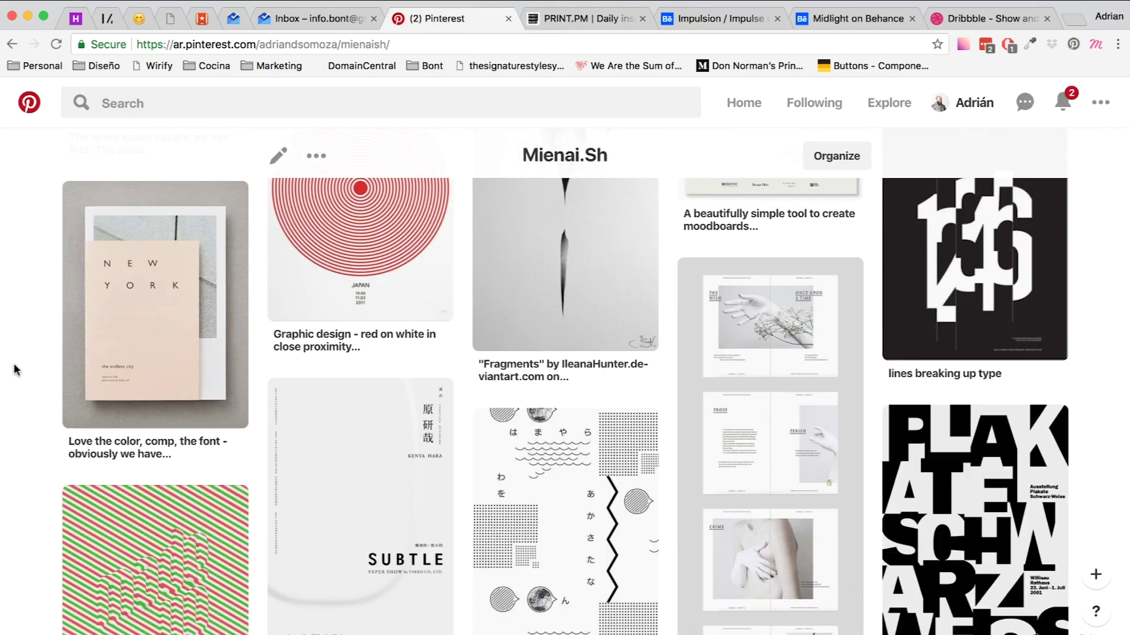
scroll(13, 363, down, 20)
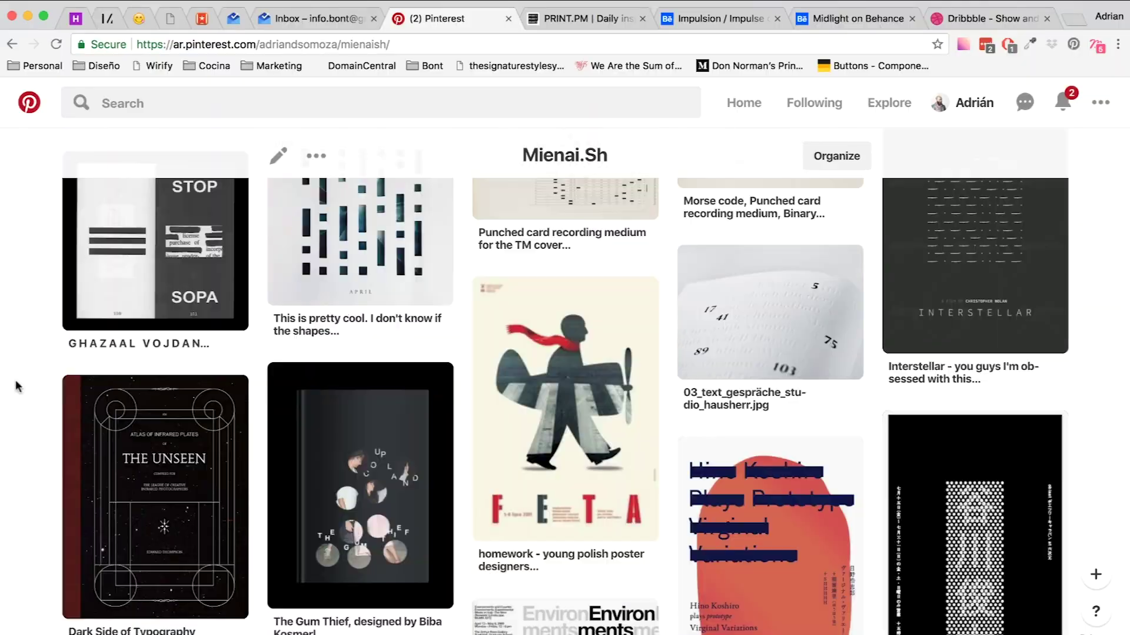
scroll(15, 379, down, 15)
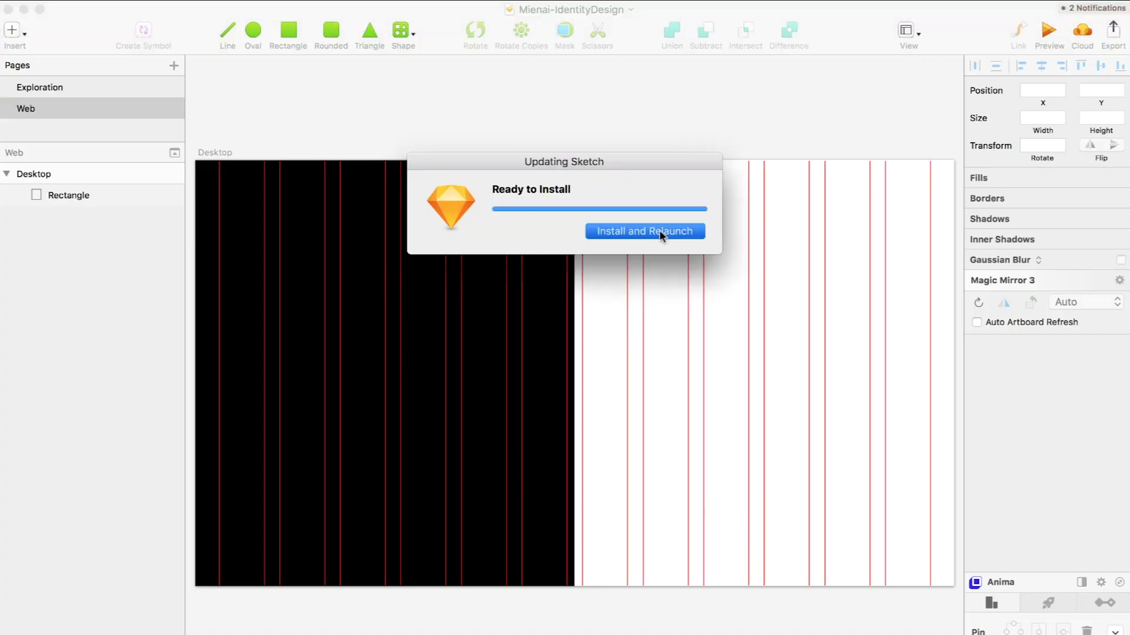
click(661, 233)
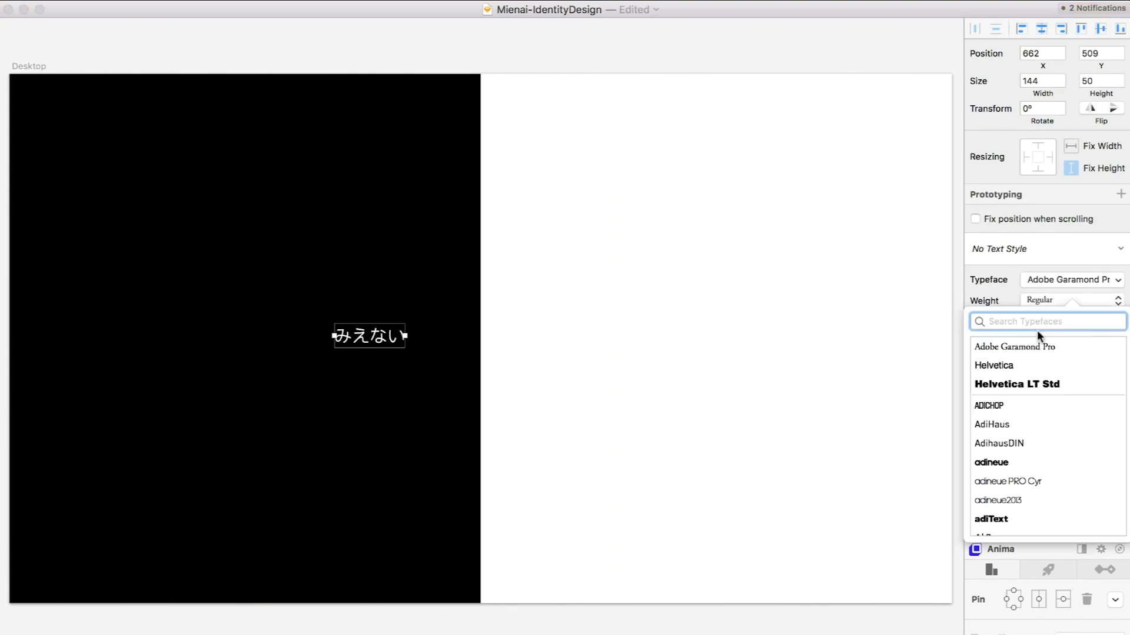
Set the large 見みえない text's typeface to Hiragino Sans
scroll(1078, 486, down, 3)
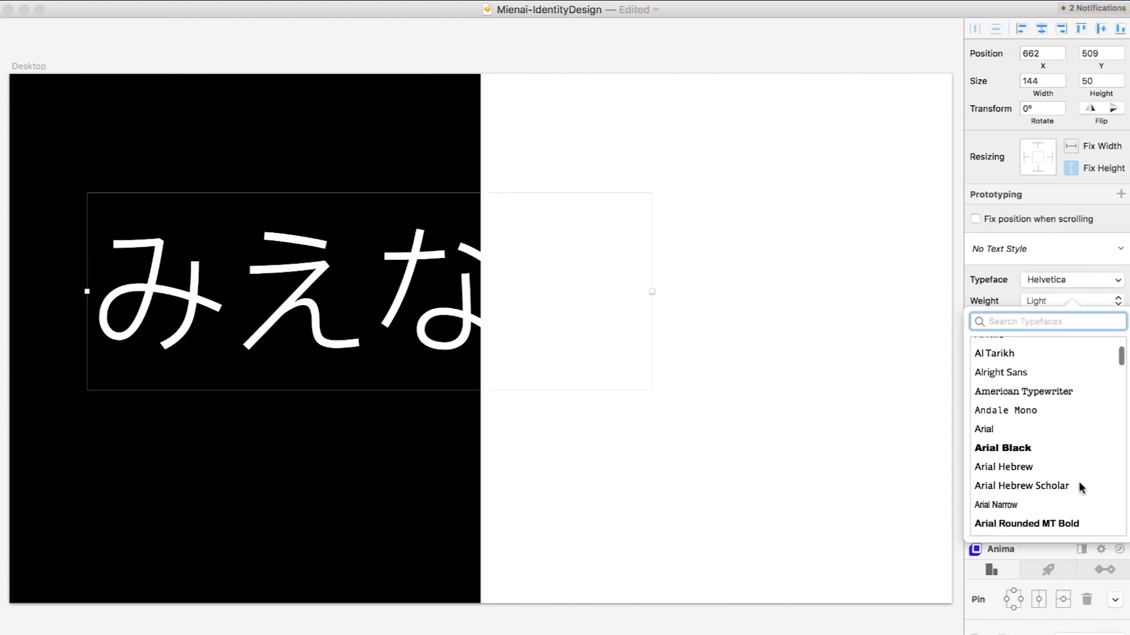
text(tica)
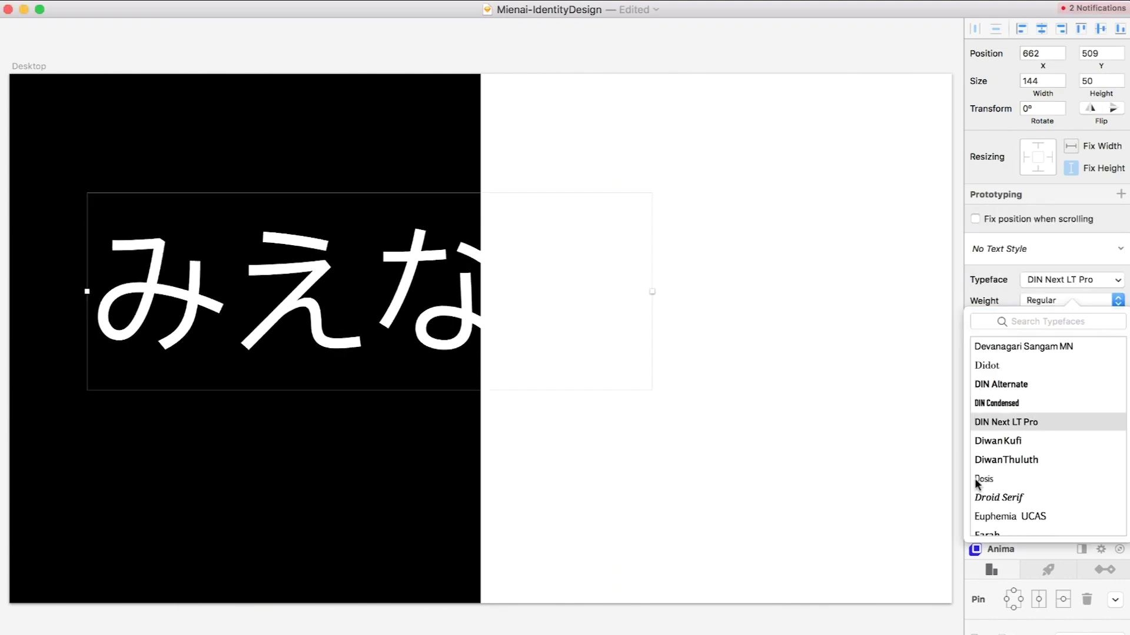
click(1060, 301)
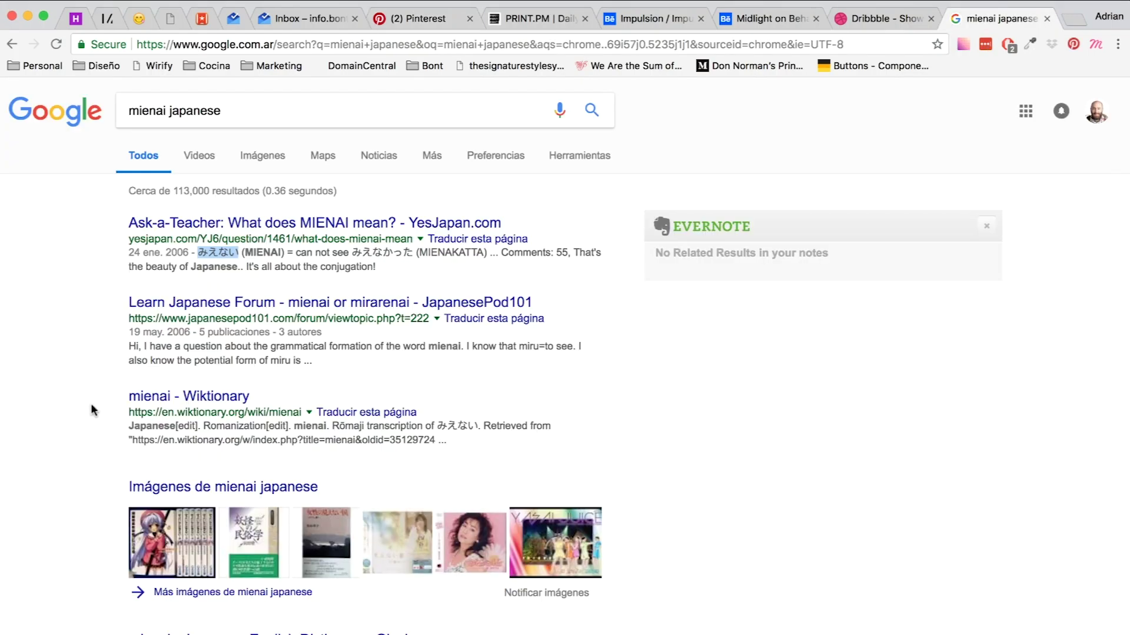
text(ch)
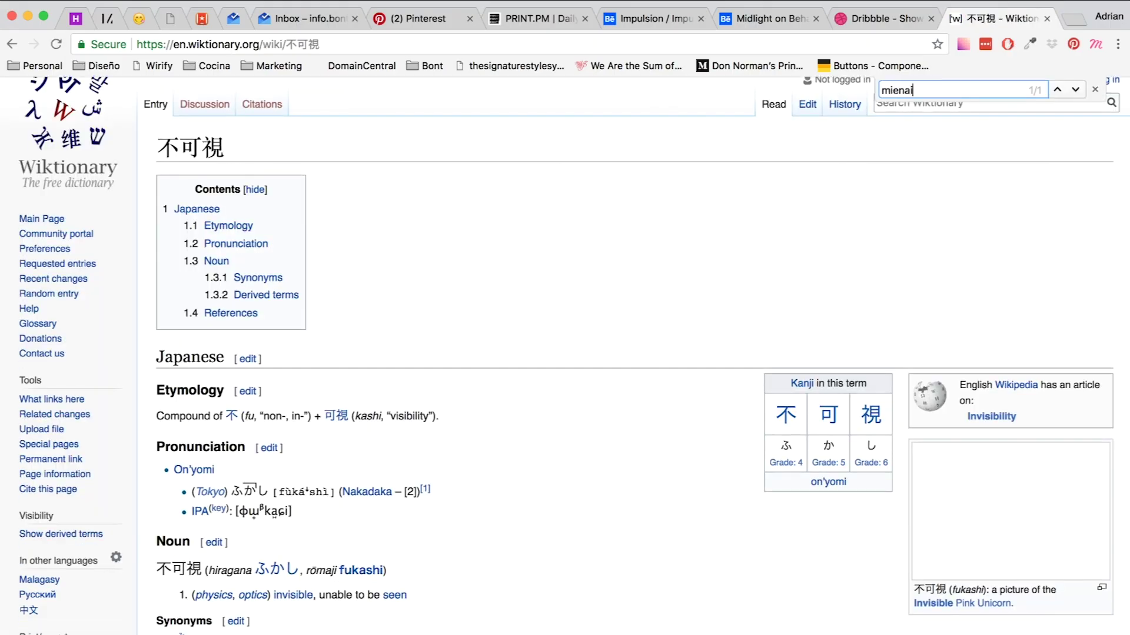
key(super+Tab)
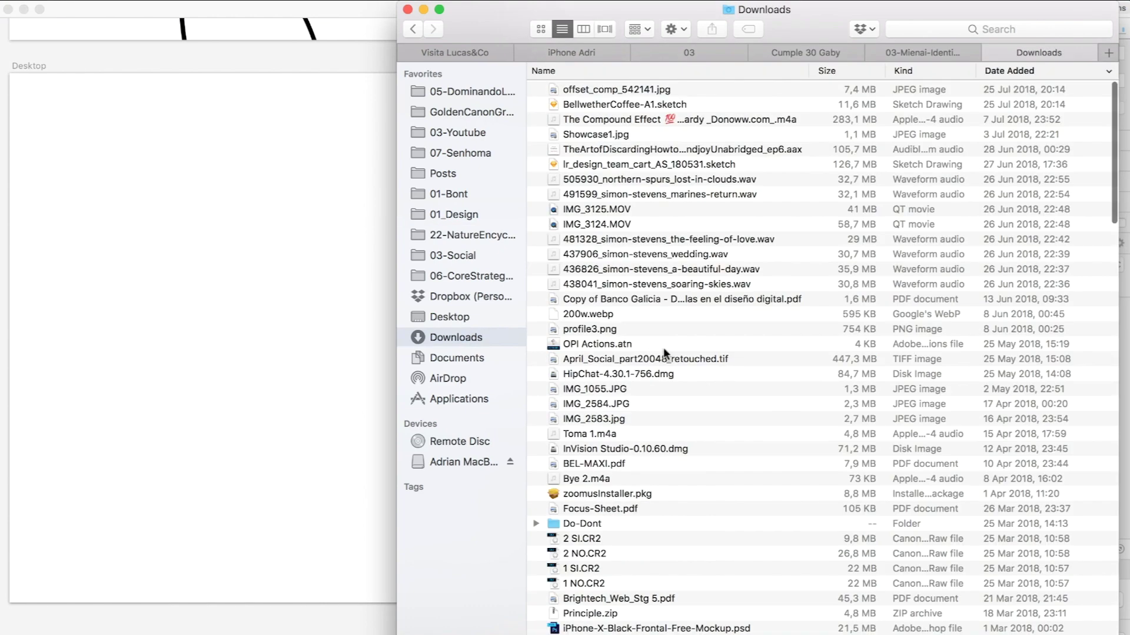
Open the photoshoot folder in Finder and Quick Look IMG_1610.JPG
click(666, 164)
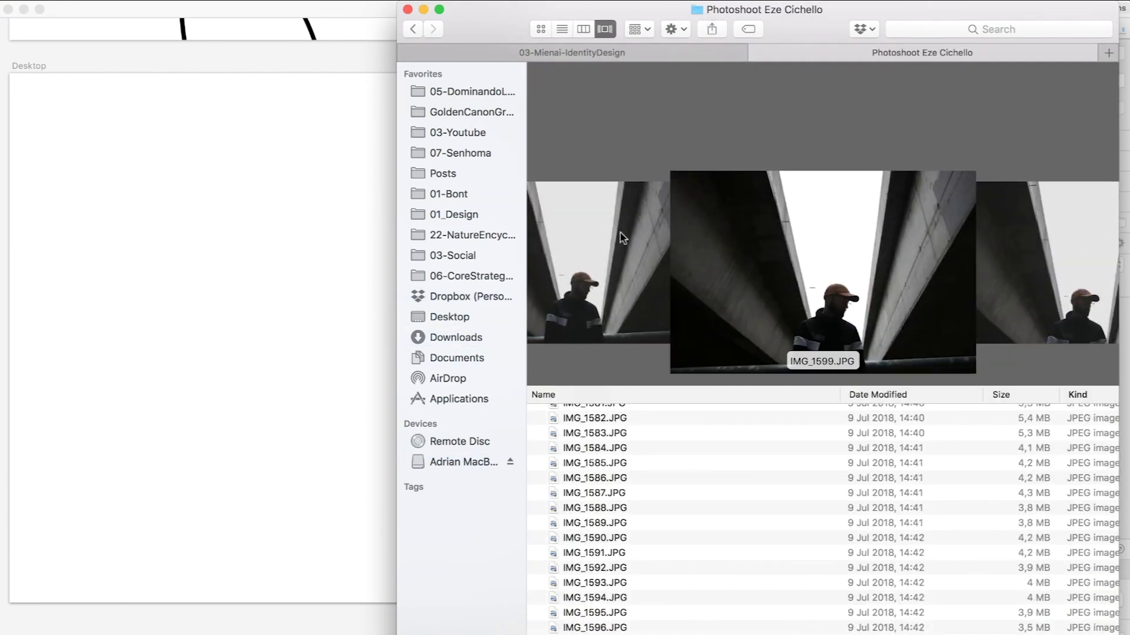
key(space)
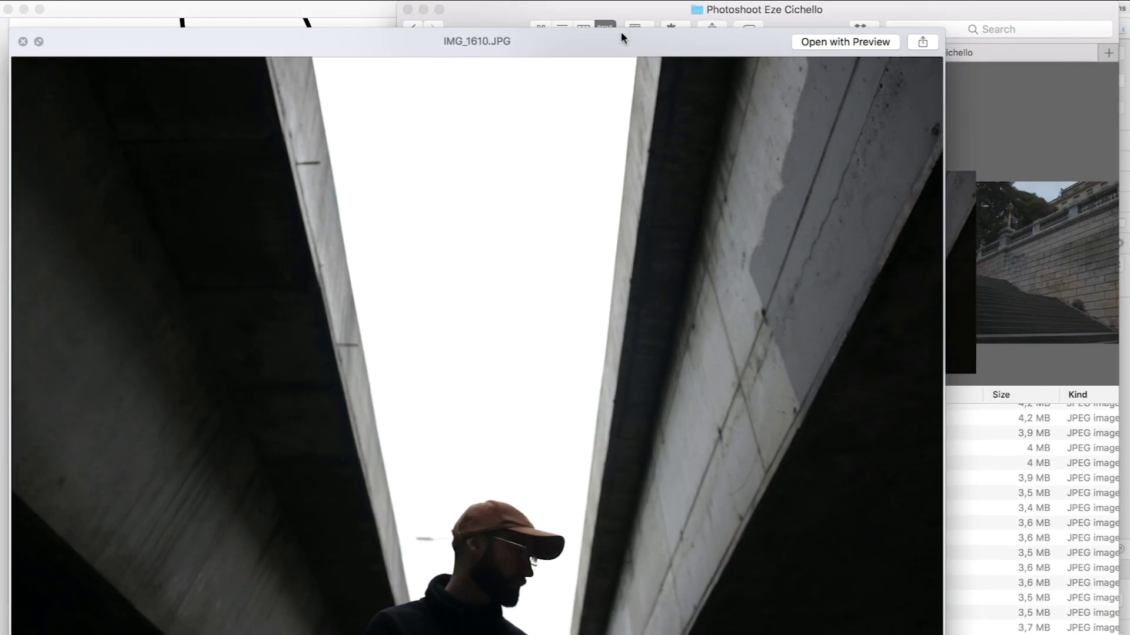
drag(622, 36, 622, 3)
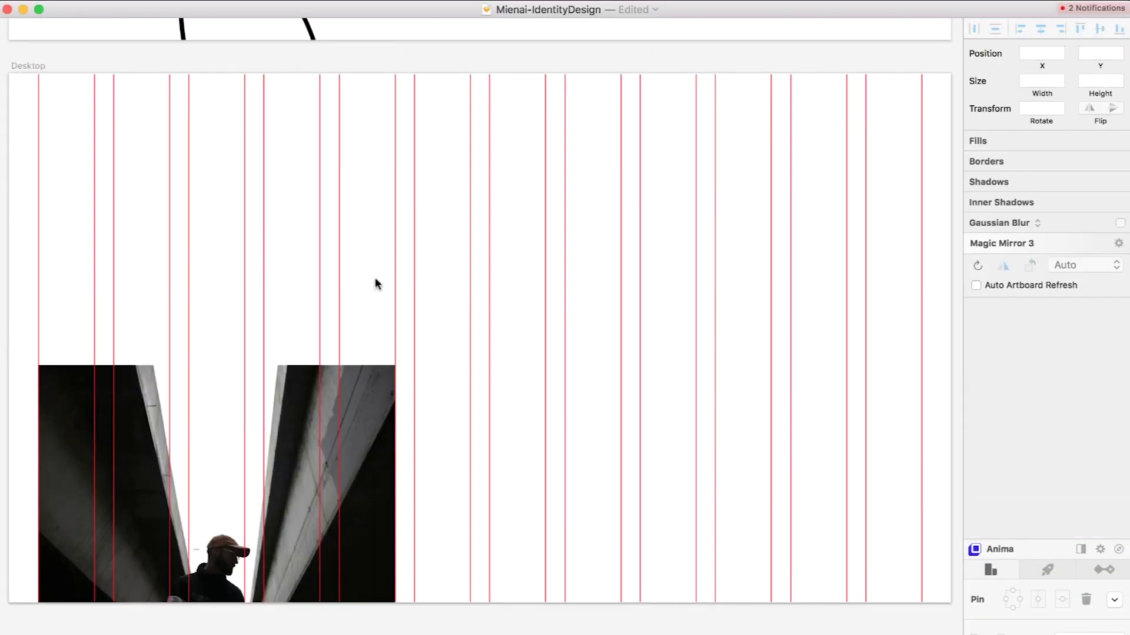
Place a copy of the IMG_1610 photo to the right, enable Color Adjust, and open the Craft plugin page
drag(229, 404, 606, 403)
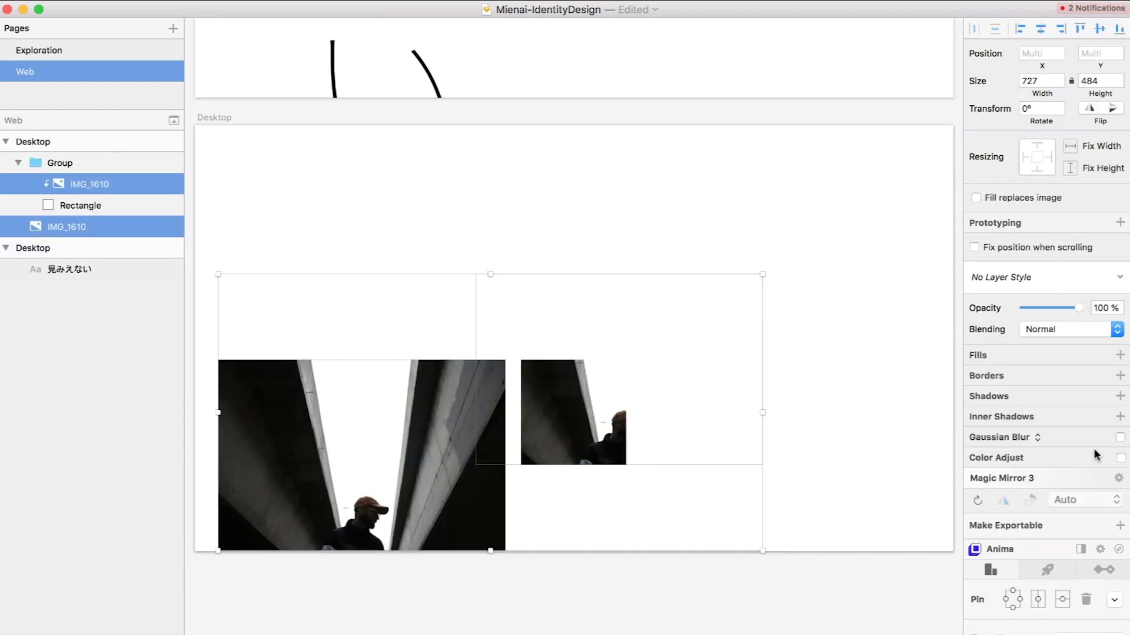
click(1120, 458)
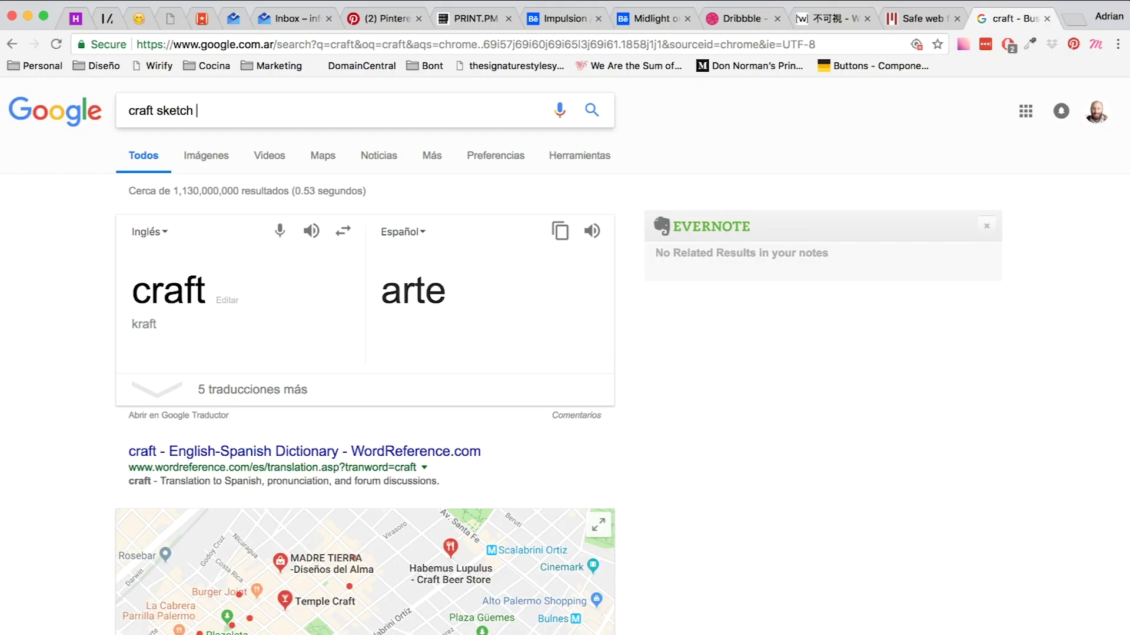
click(174, 220)
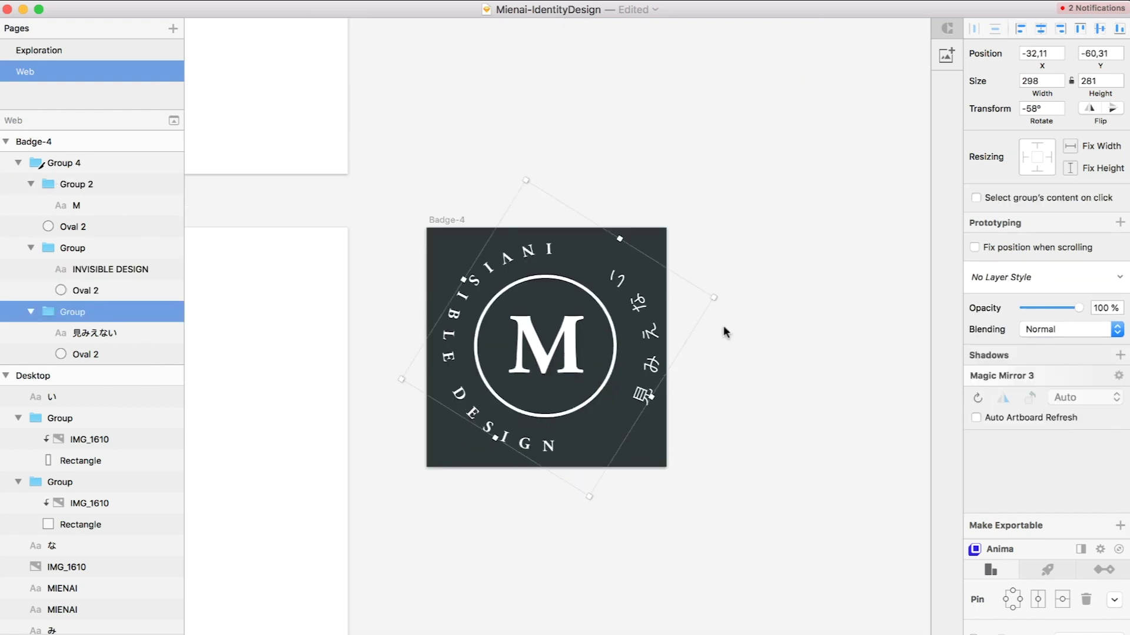
Select the badge's inner circle layer
click(114, 270)
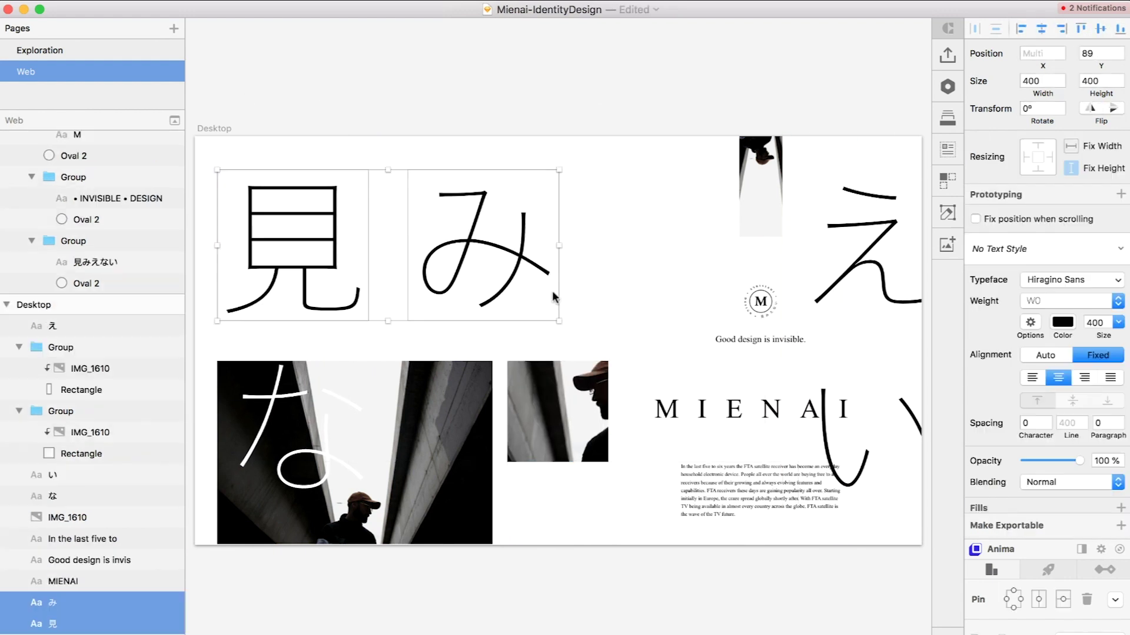
Convert the 見 character to outlines and narrow the top photo's mask to 113 px
right_click(298, 222)
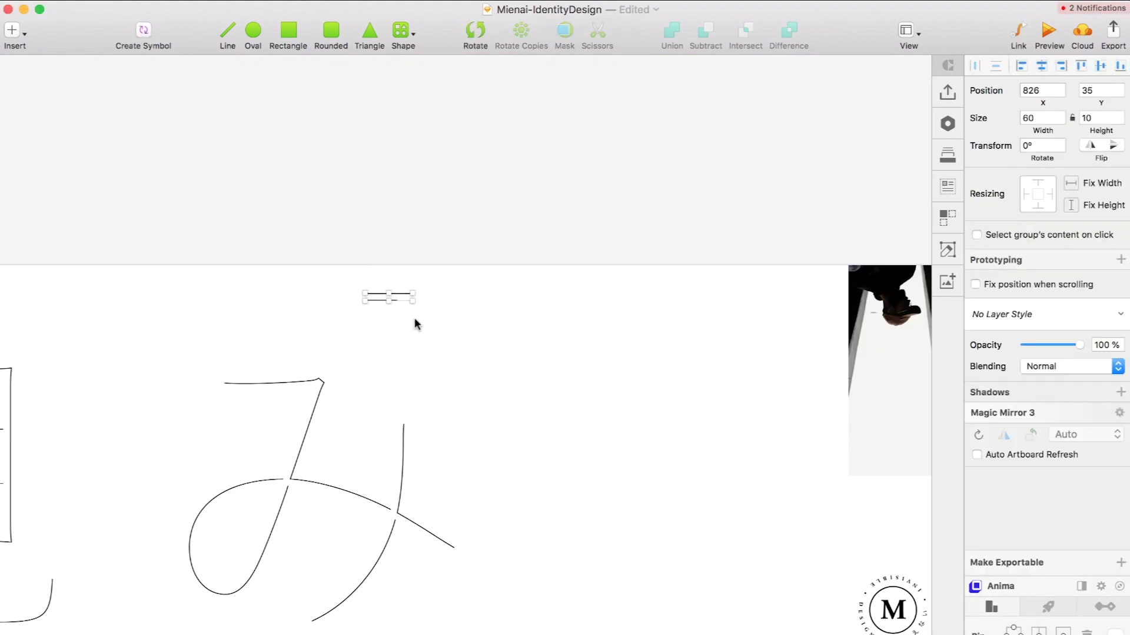
click(392, 307)
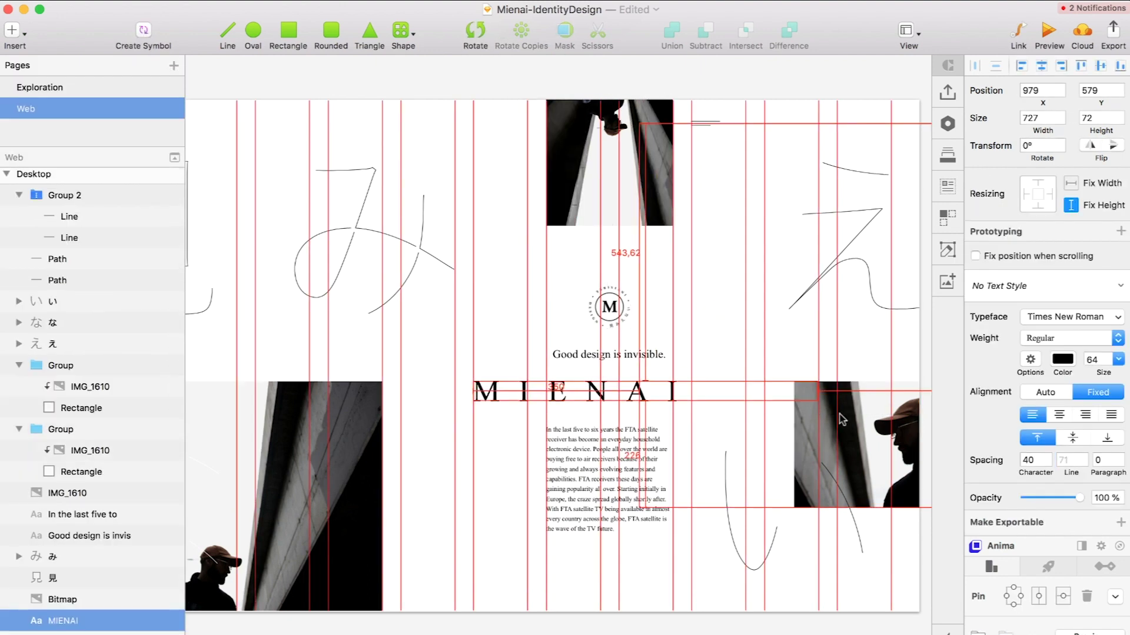
drag(668, 163, 601, 168)
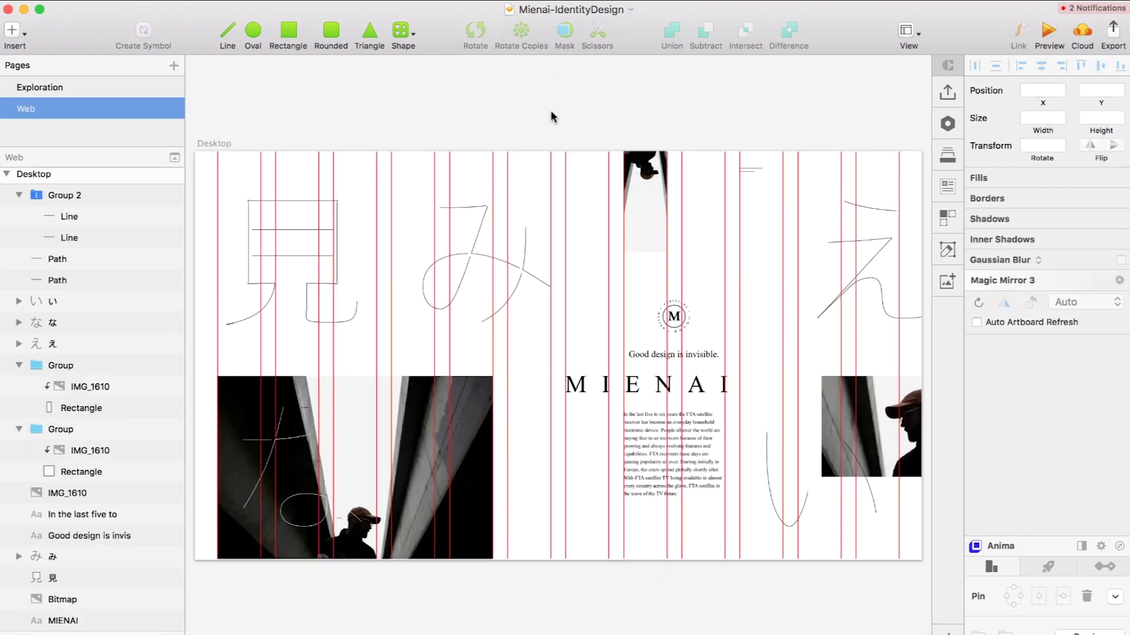
Select the tagline and logo, then view the whole Desktop artboard with nothing selected
click(648, 320)
scroll(648, 320, up, 5)
scroll(648, 320, down, 3)
shift+click(686, 357)
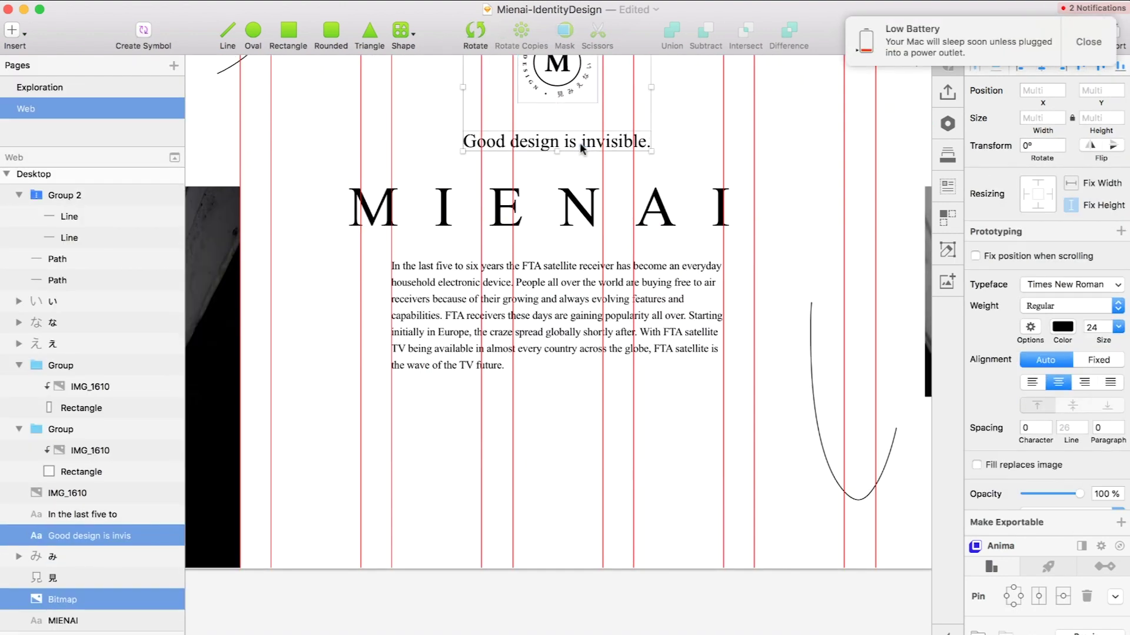
key(super+1)
click(377, 128)
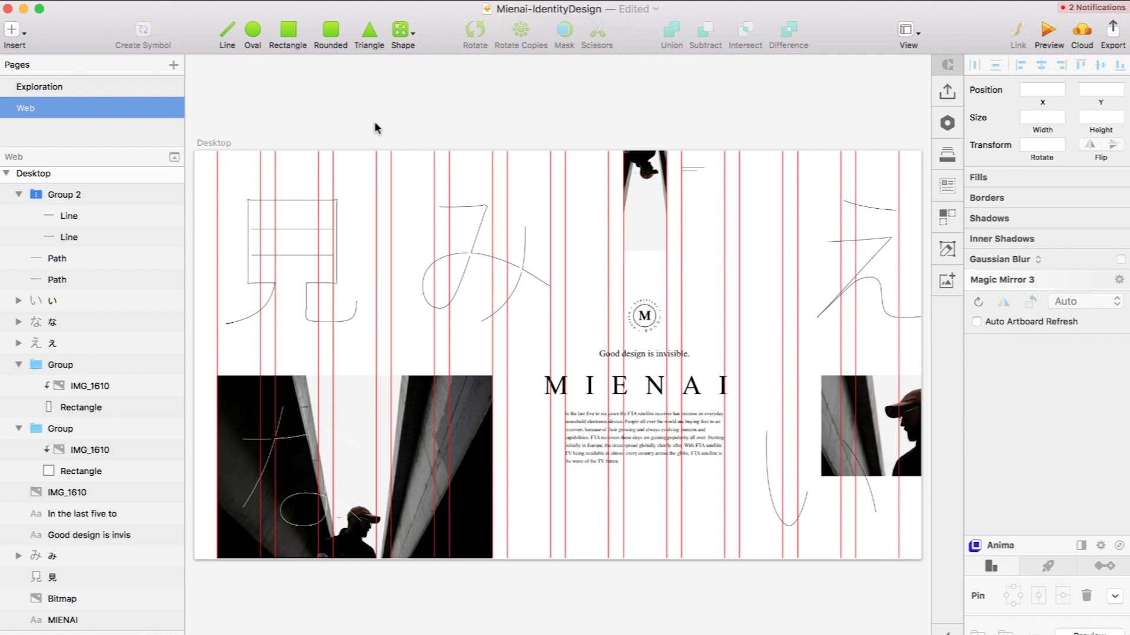